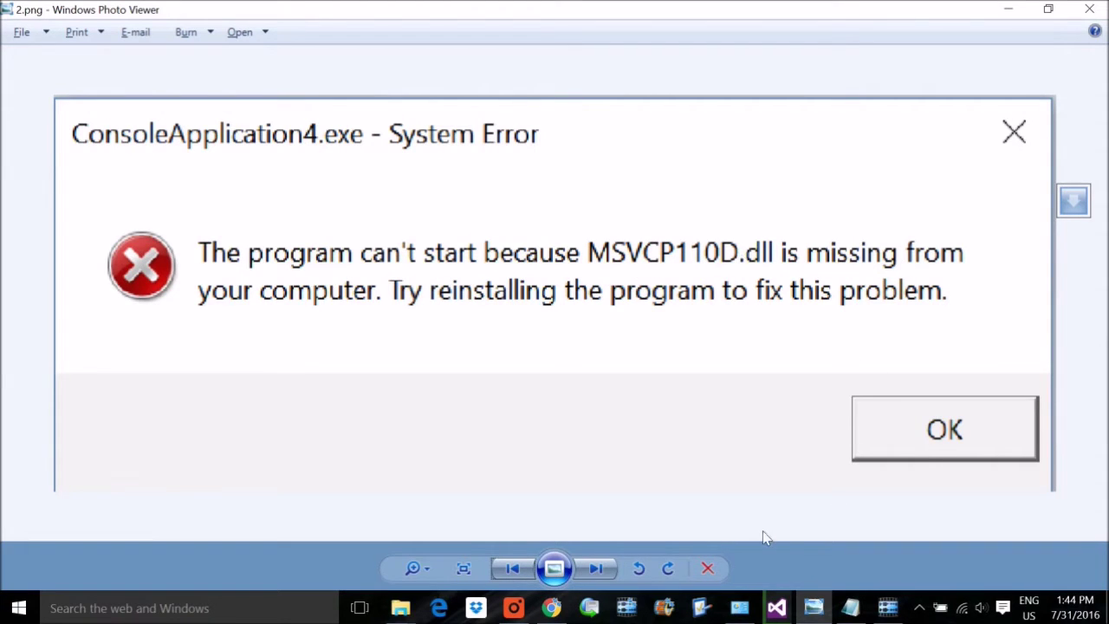
Step: Search Google for "MSVCr110D.DLL DOWNLOAD" in a new Chrome tab and open the DLL-Files.com msvcr110d.dll result in another tab
left_click(595, 567)
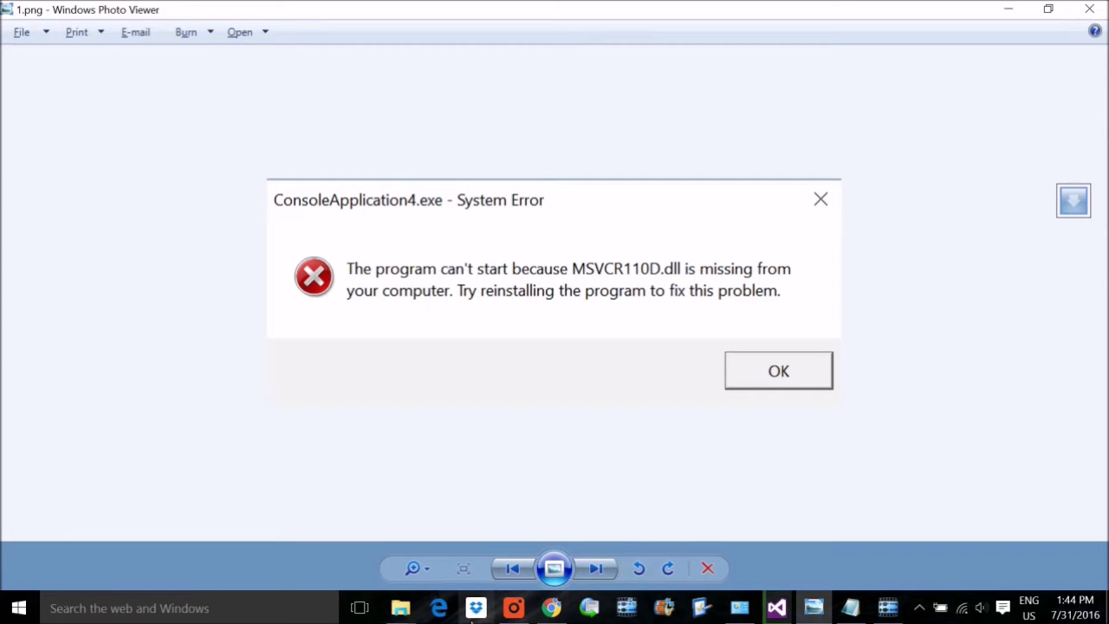
left_click(551, 607)
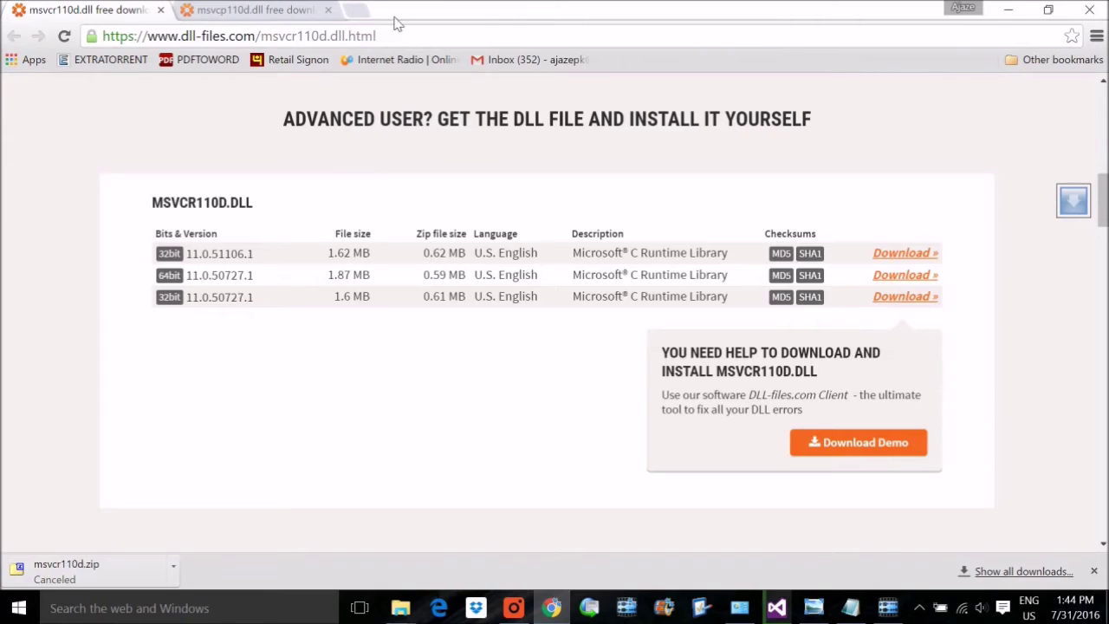
left_click(356, 10)
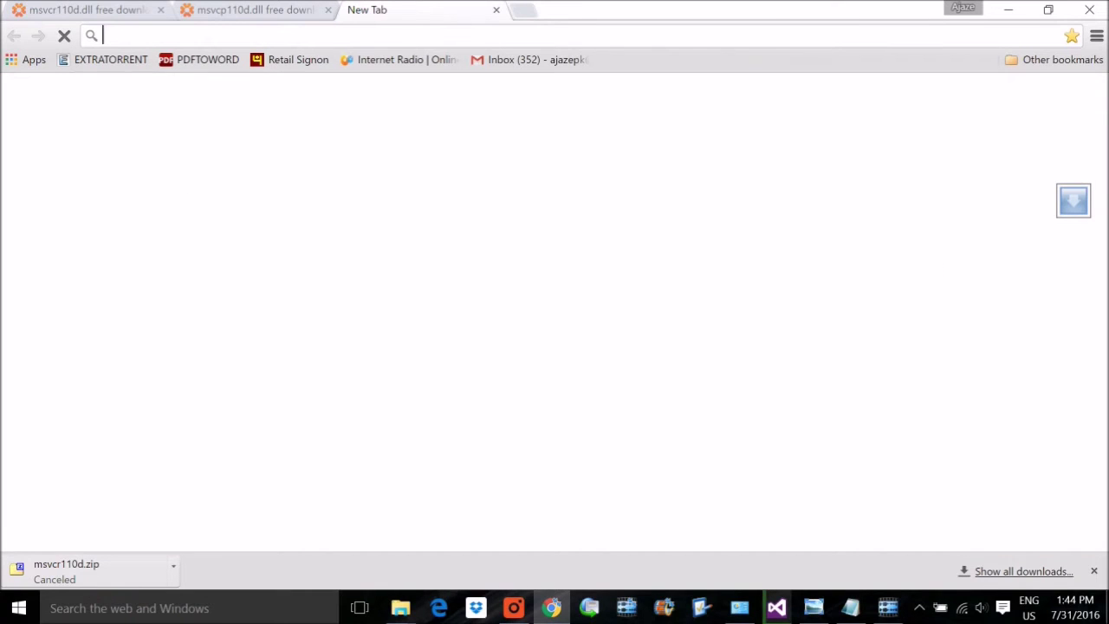
type("ms")
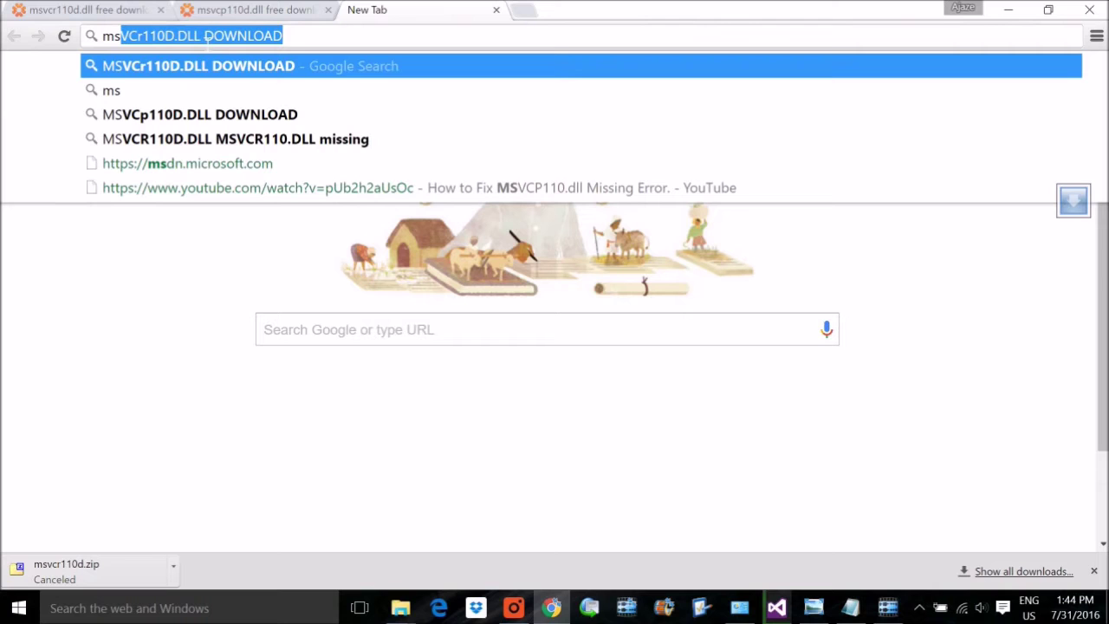
left_click(218, 68)
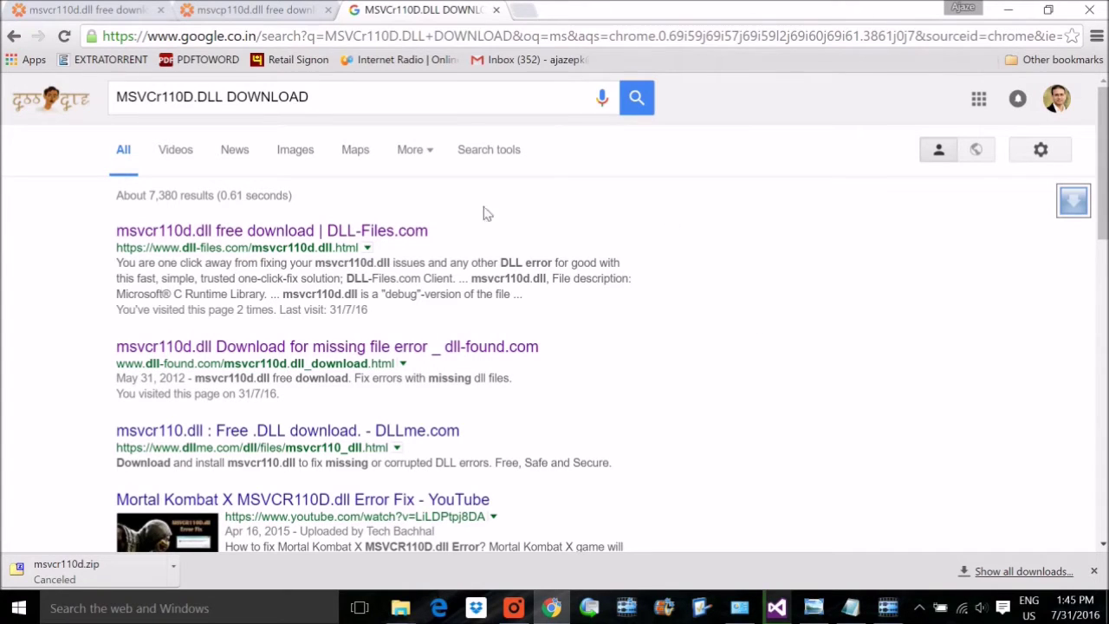
right_click(315, 230)
left_click(355, 241)
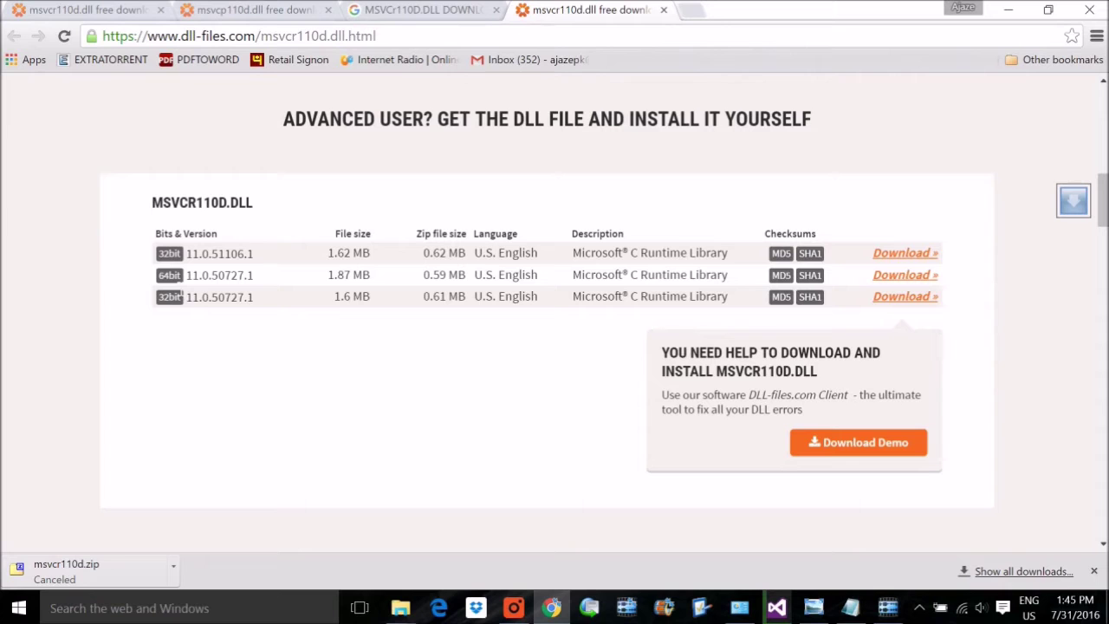
Step: Check the computer's system type in the properties of This PC on the desktop, leaving the System window minimized
left_click(1106, 608)
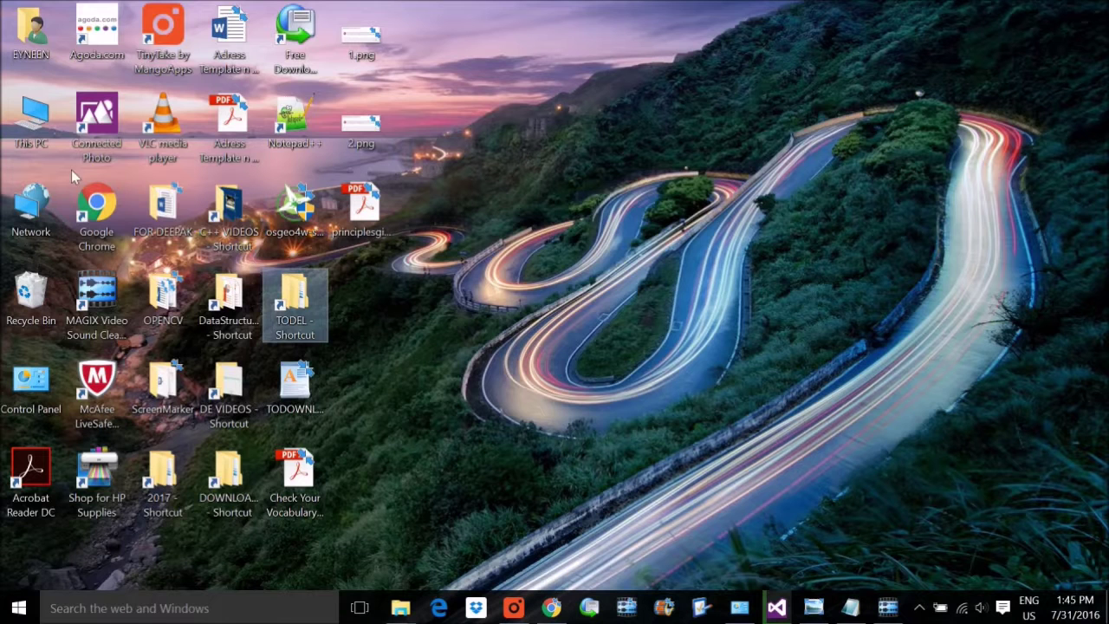
right_click(23, 135)
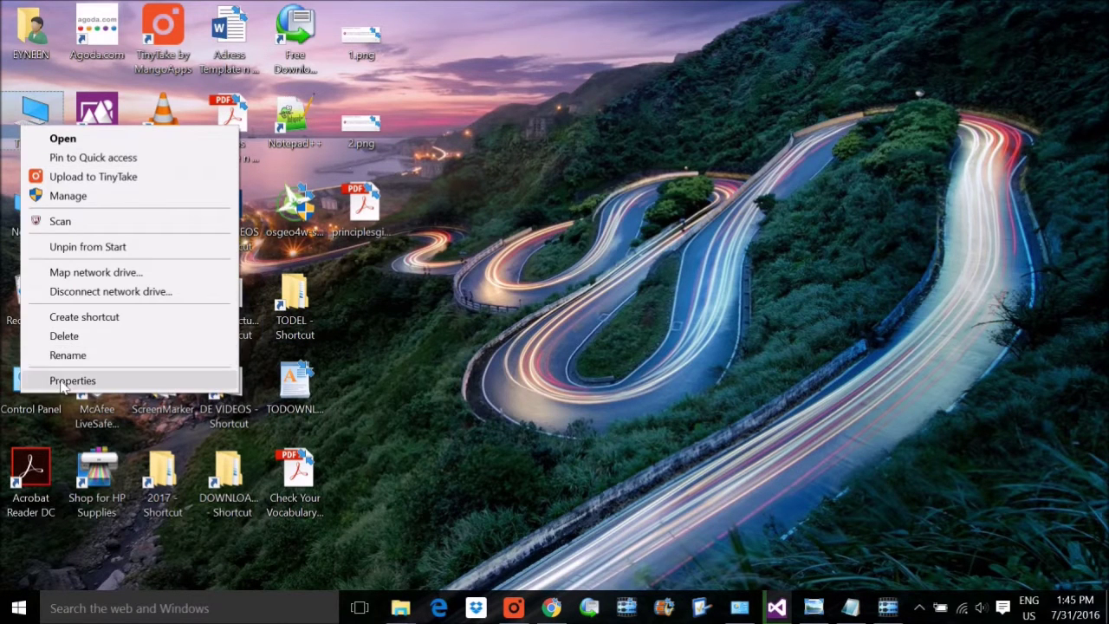
left_click(69, 379)
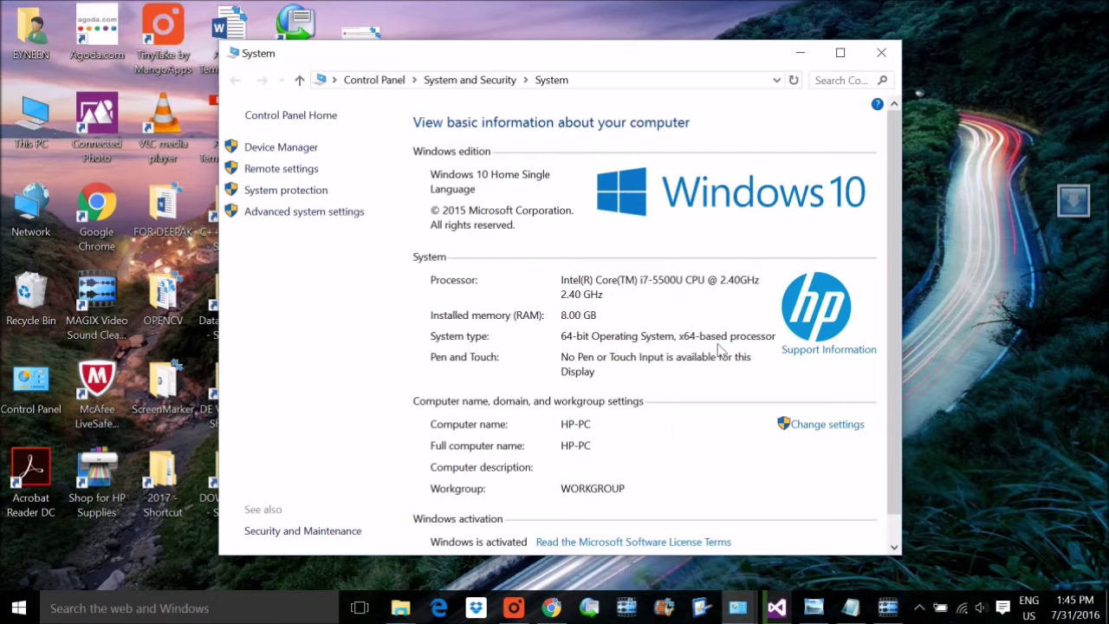
left_click(799, 54)
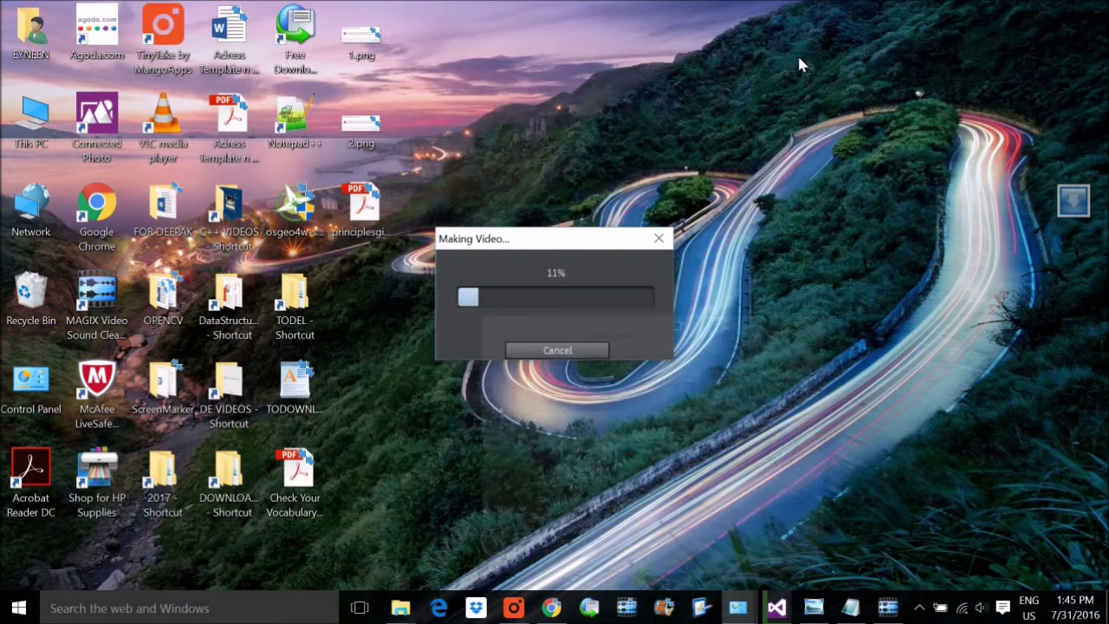
Step: Return to Chrome, start downloading the 64-bit 11.0.50727.1 version of msvcr110d.dll, and cancel that download
left_click(549, 609)
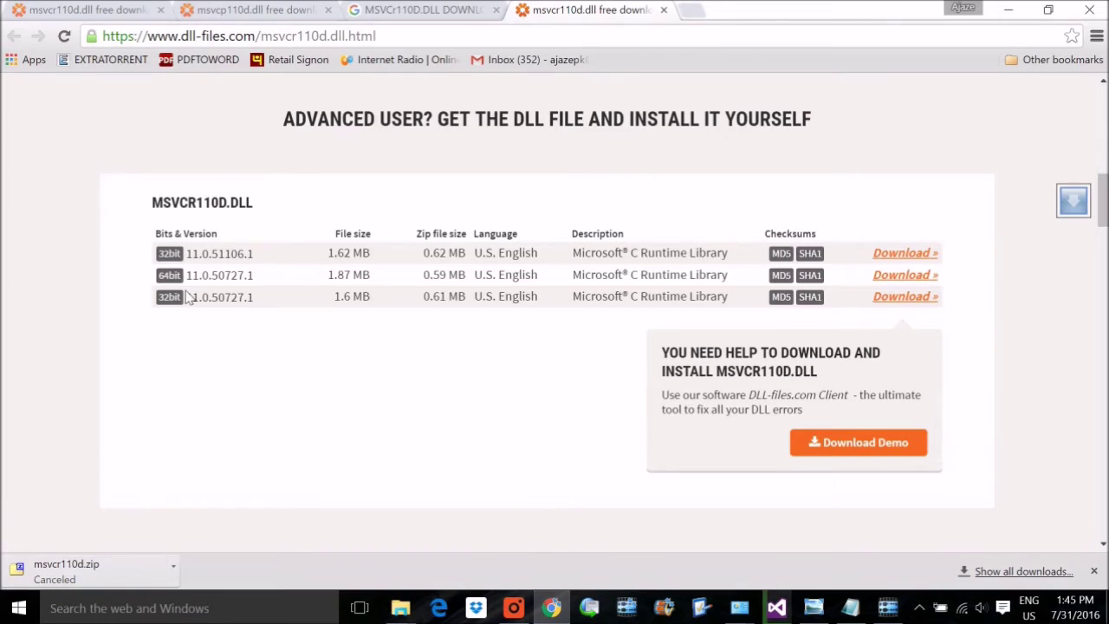
left_click(896, 277)
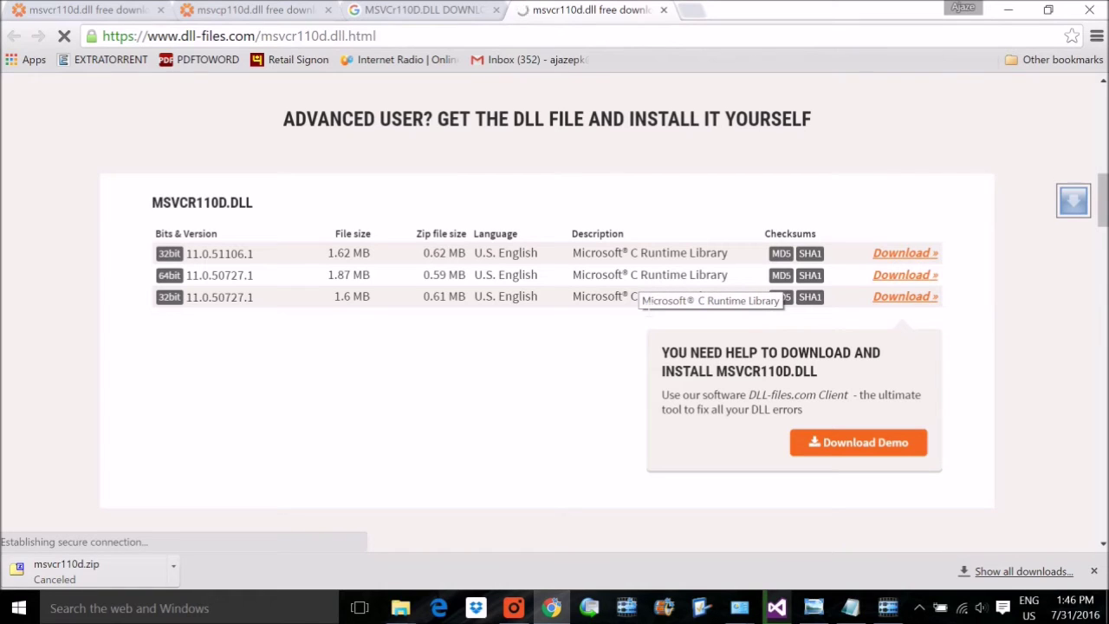
right_click(83, 578)
left_click(121, 558)
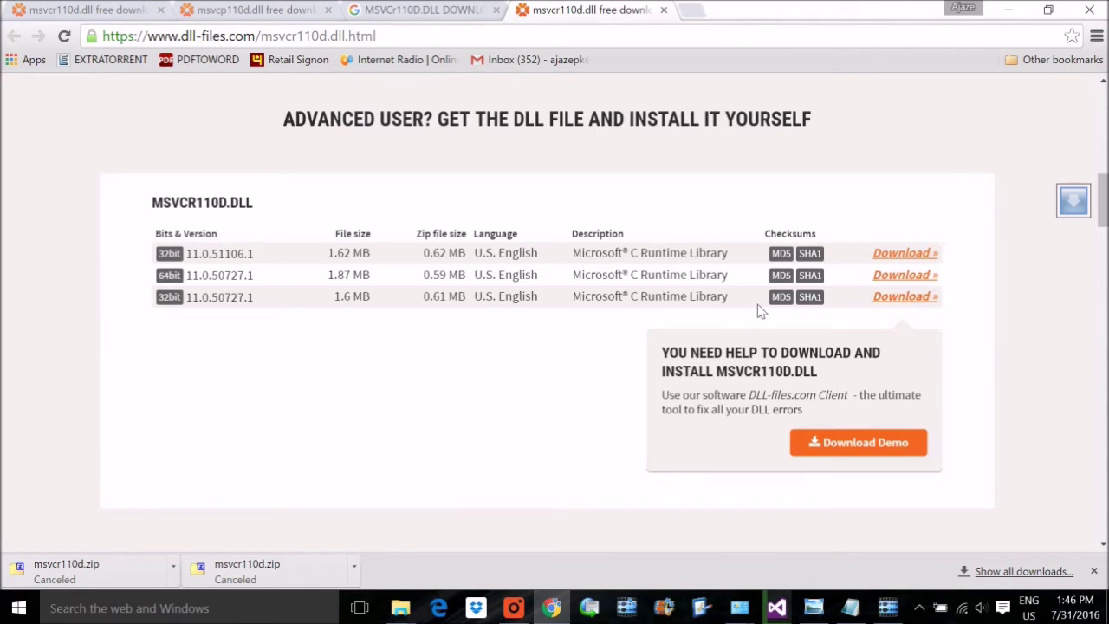
Step: Switch to File Explorer, go to the Downloads folder and review the 32-bit and 64-bit DLL zip archives with their extracted folders
left_click(398, 609)
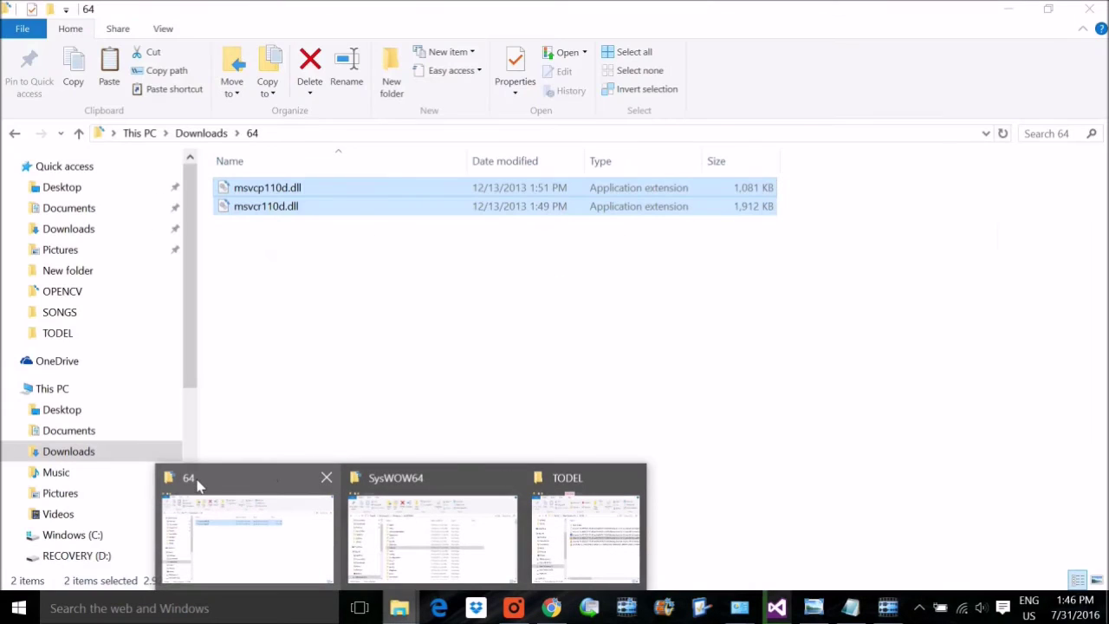
left_click(295, 493)
left_click(208, 133)
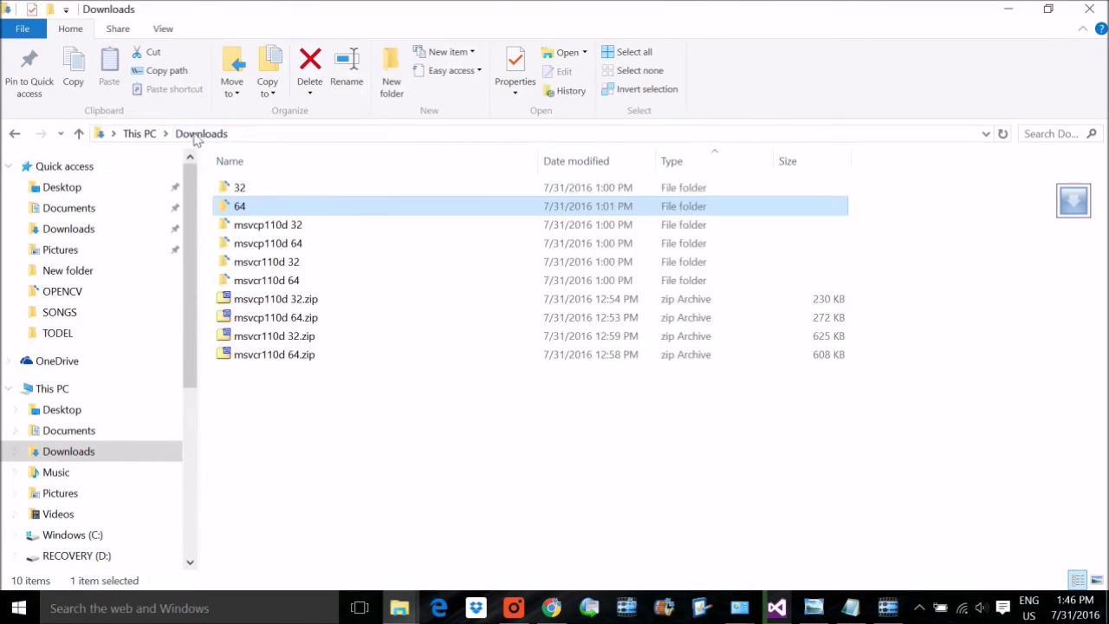
left_click_drag(882, 370, 331, 305)
left_click(264, 405)
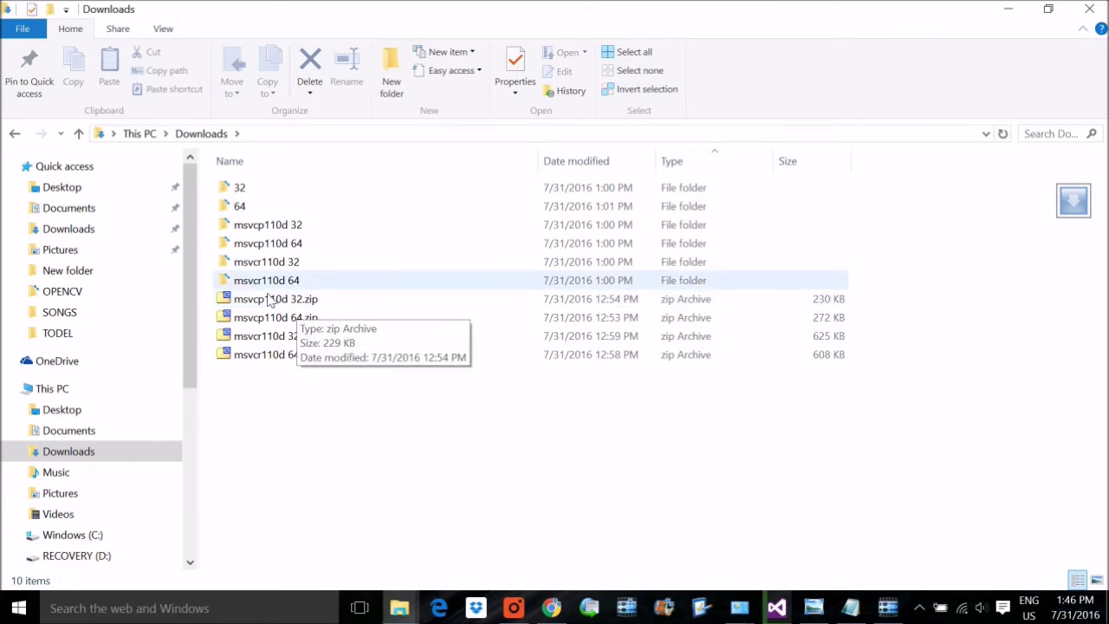
left_click_drag(205, 261, 291, 297)
left_click(355, 423)
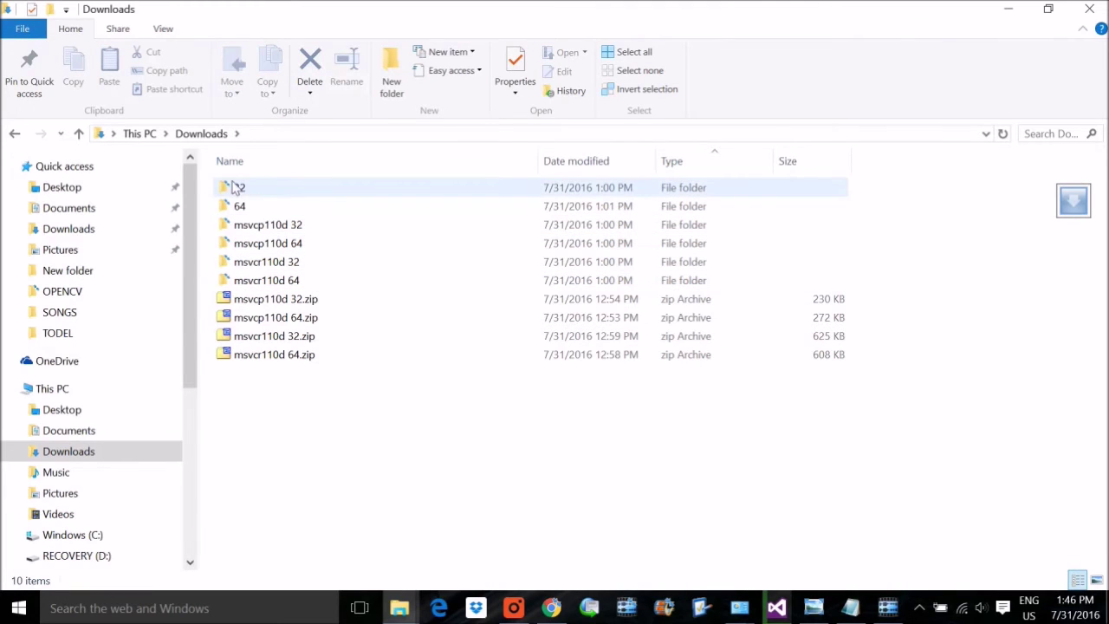
Step: Inspect the contents of the msvcp110d 32, 32 and 64 folders in Downloads
double_click(280, 230)
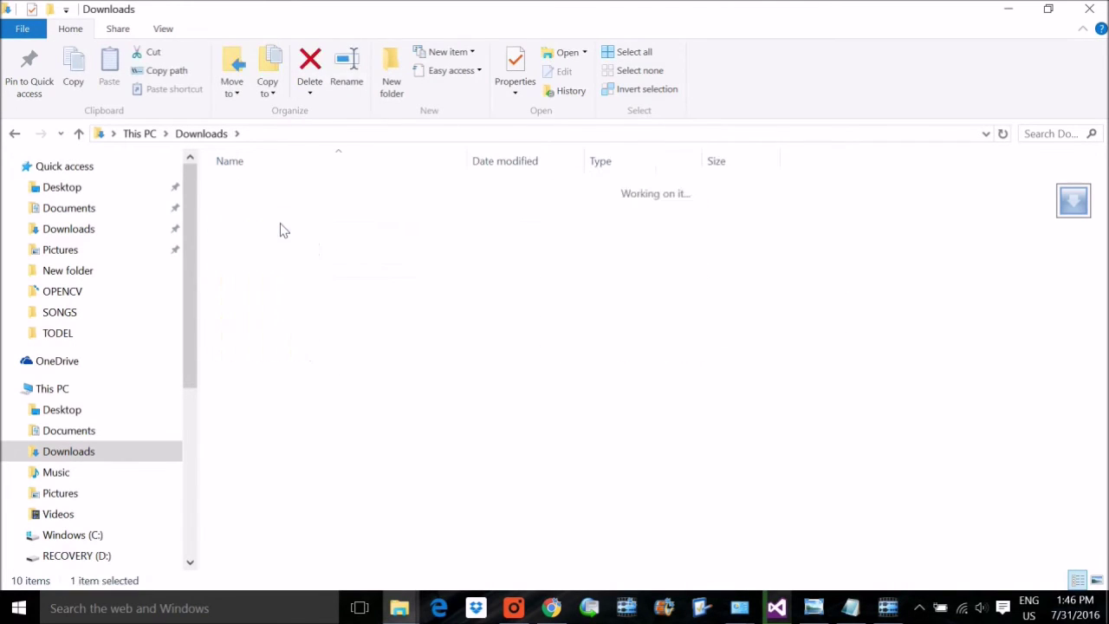
left_click(15, 134)
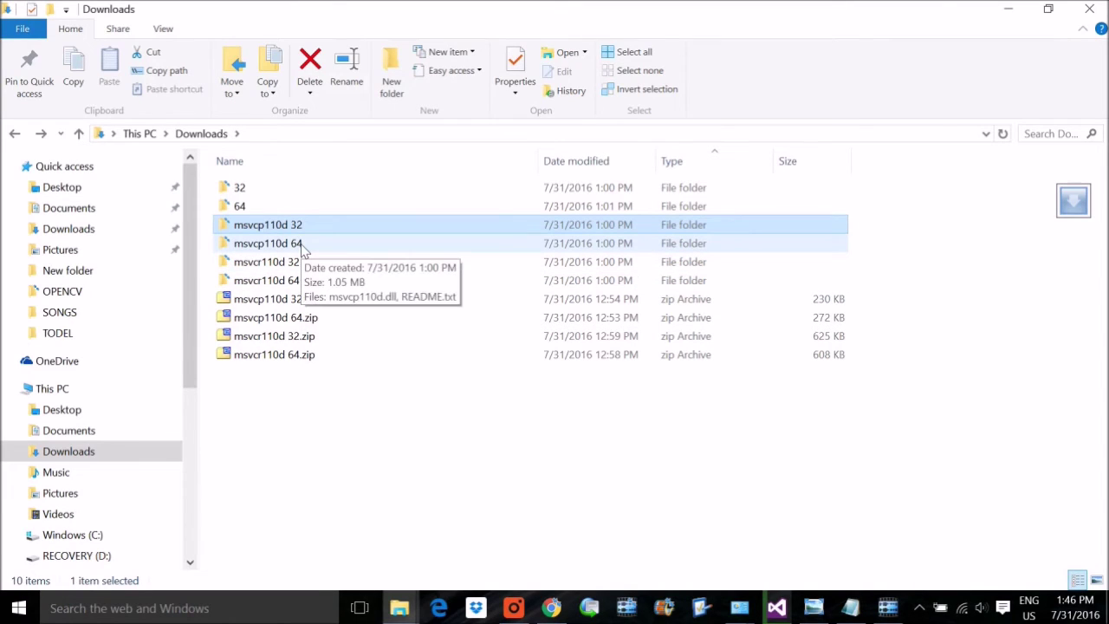
double_click(242, 190)
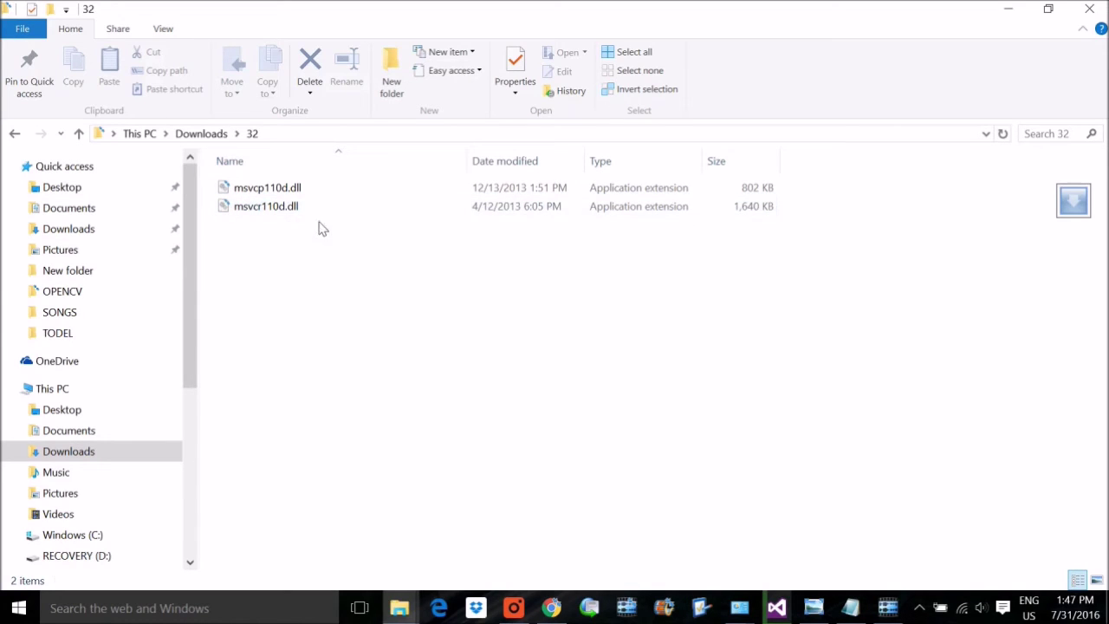
left_click(78, 133)
double_click(262, 212)
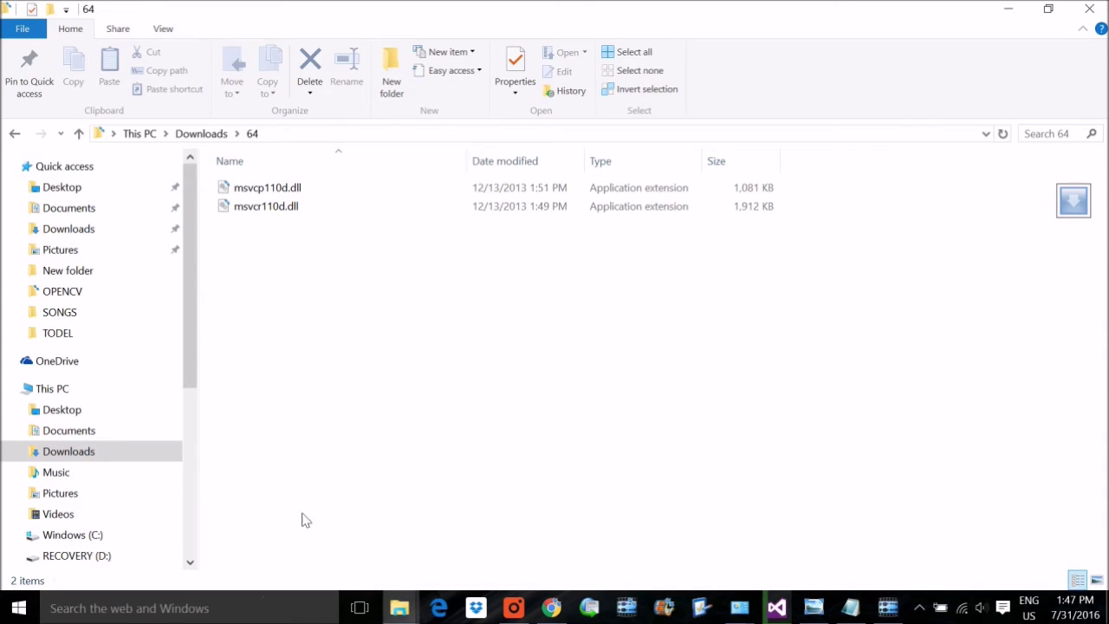
Step: Open C:\Windows\System32 in a new, maximized File Explorer window
key("super+e")
left_click(153, 400)
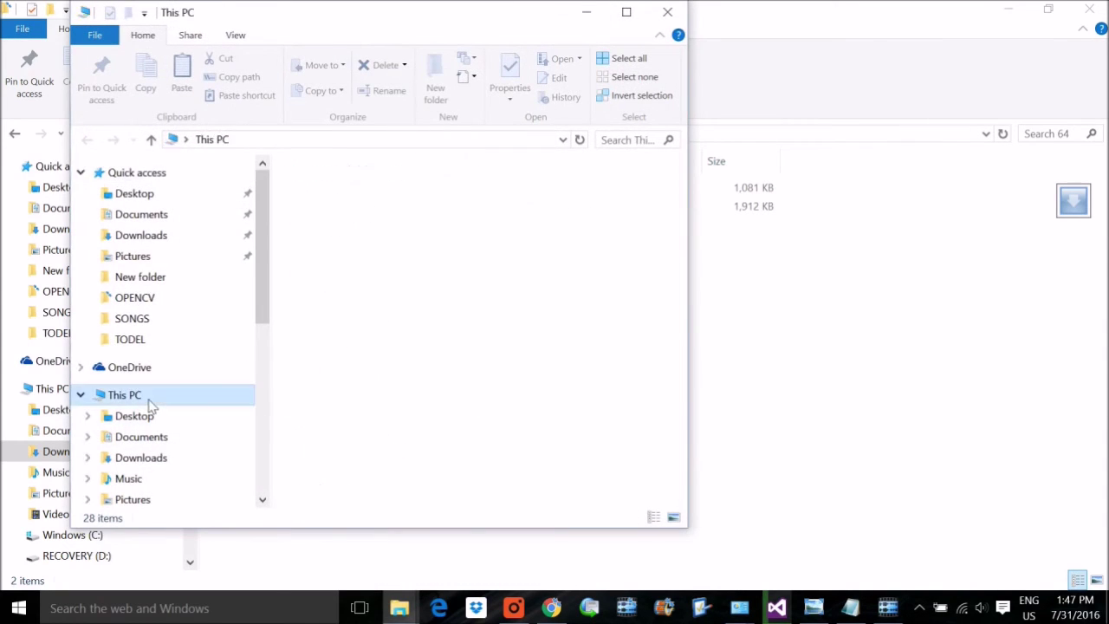
scroll(438, 390, "down", 3)
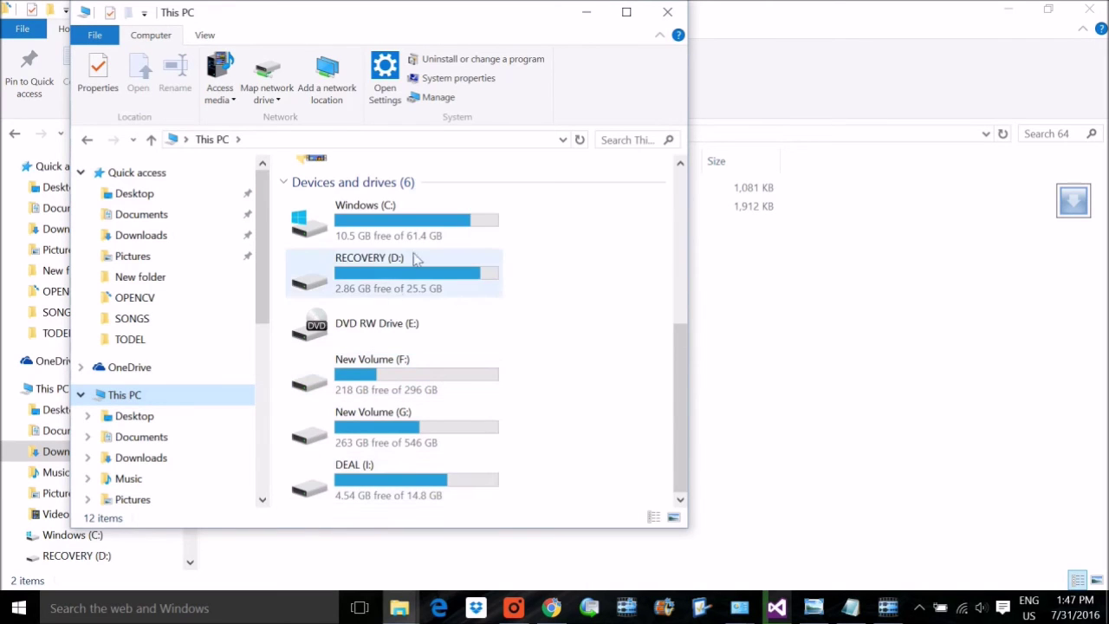
double_click(407, 222)
double_click(511, 17)
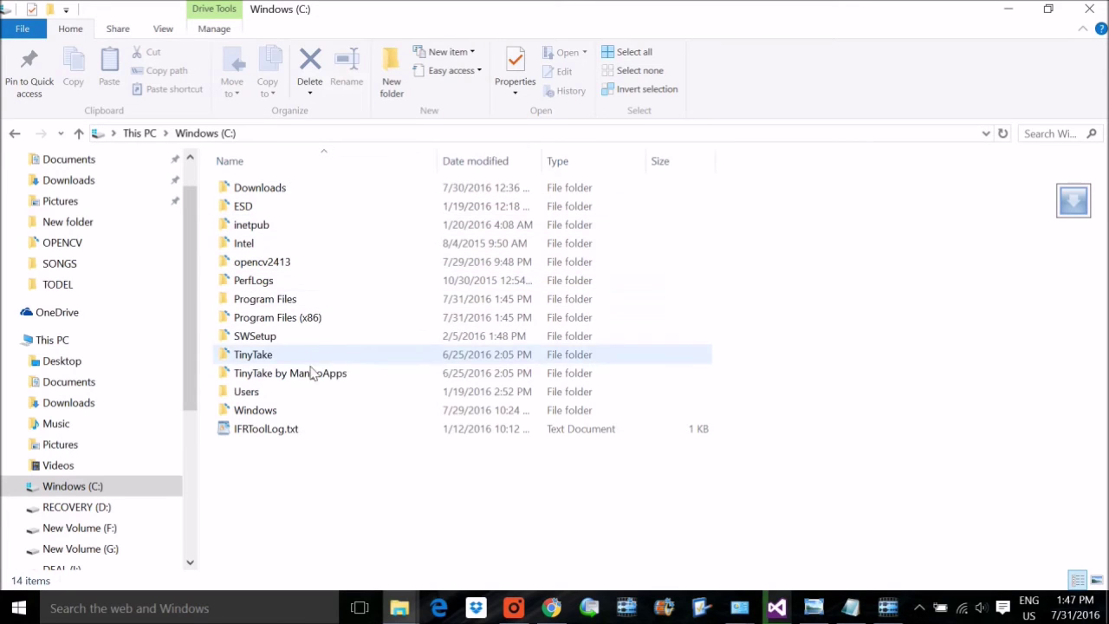
double_click(260, 410)
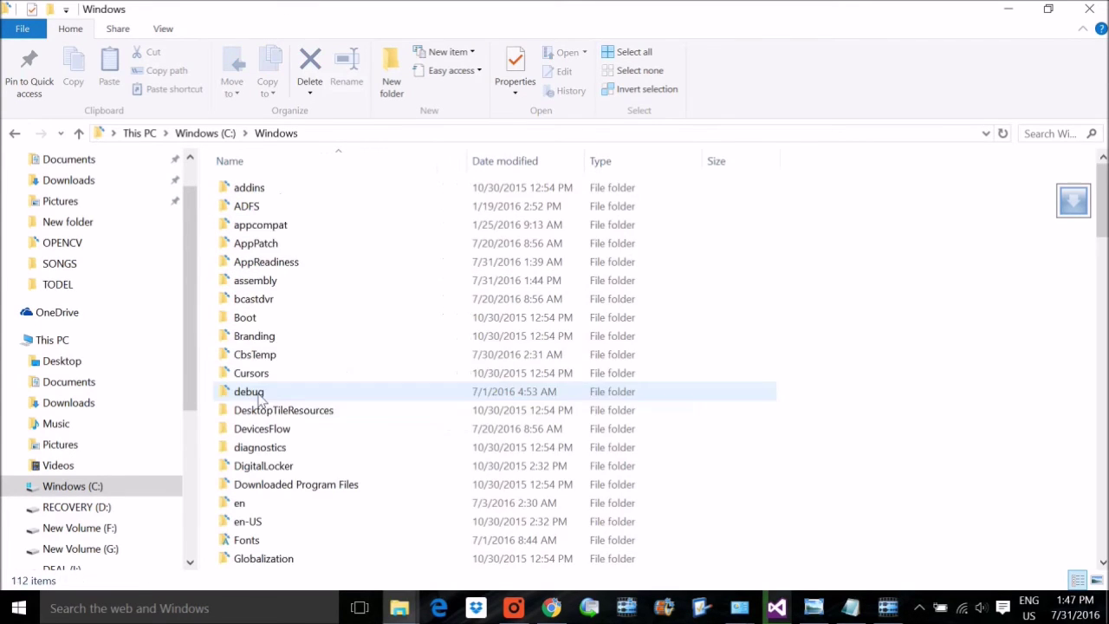
scroll(329, 381, "down", 10)
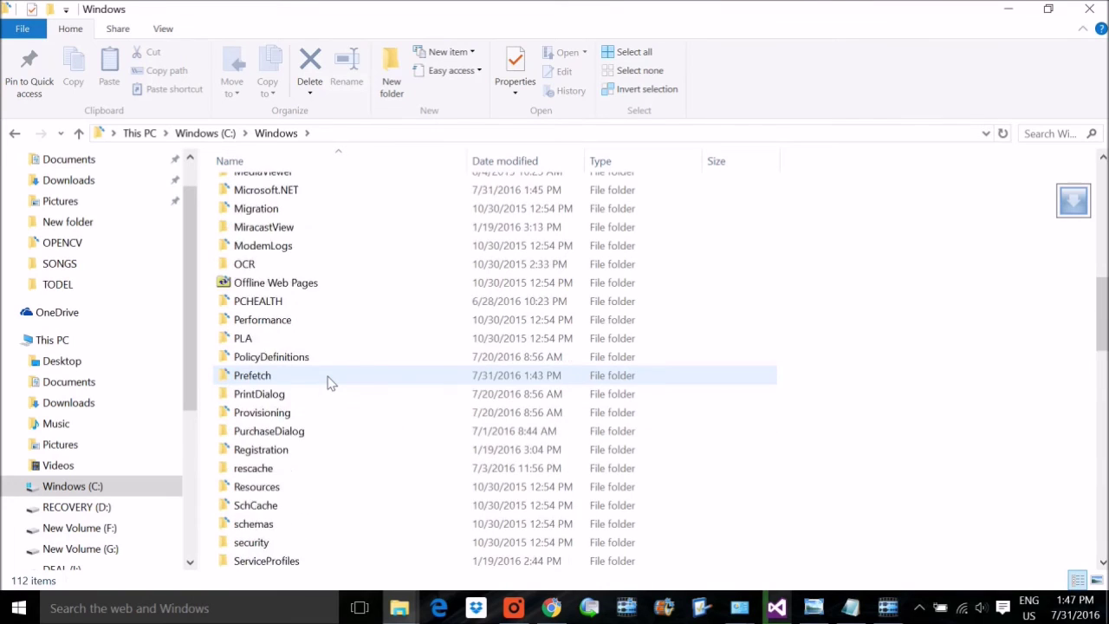
scroll(329, 381, "down", 4)
left_click(286, 524)
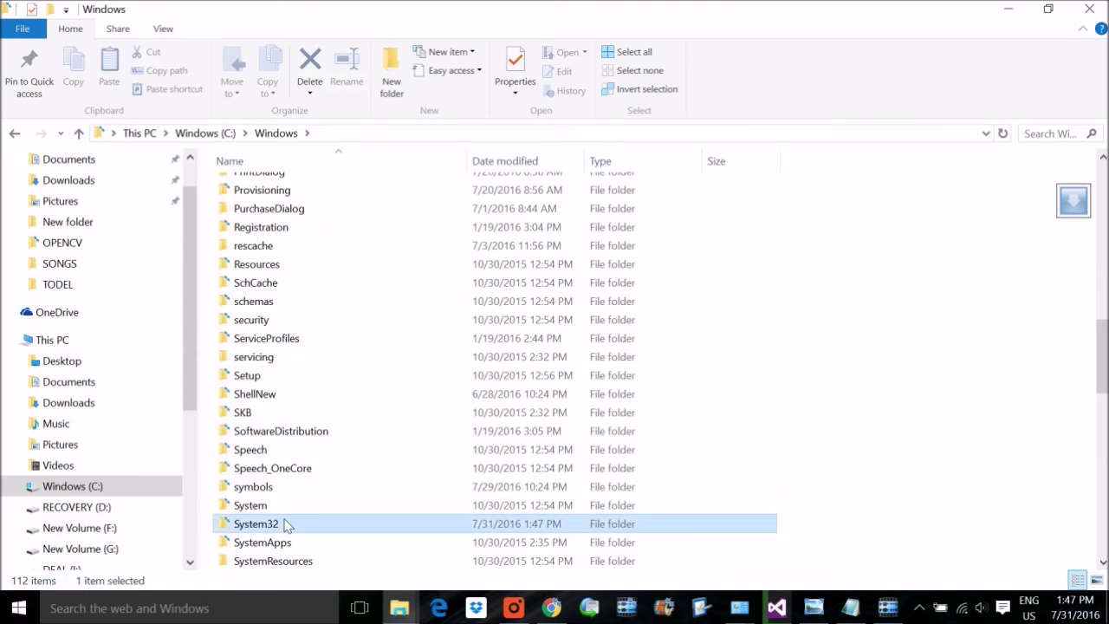
double_click(285, 524)
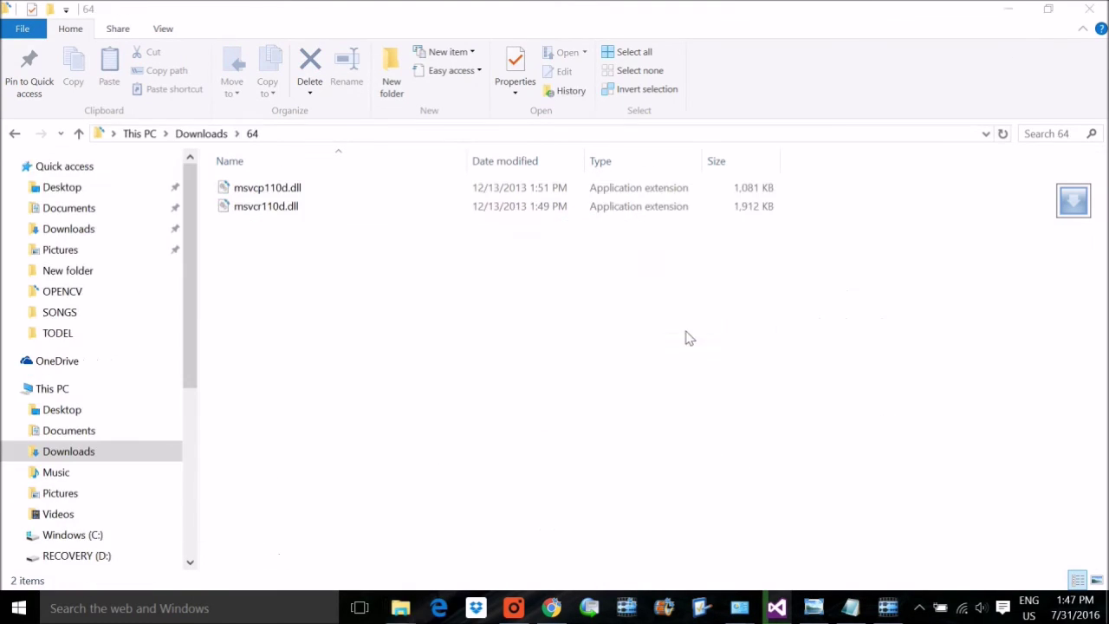
Step: Copy msvcp110d.dll and msvcr110d.dll from the 32 folder in Downloads, paste them into System32, and cancel the file replacement
left_click(202, 134)
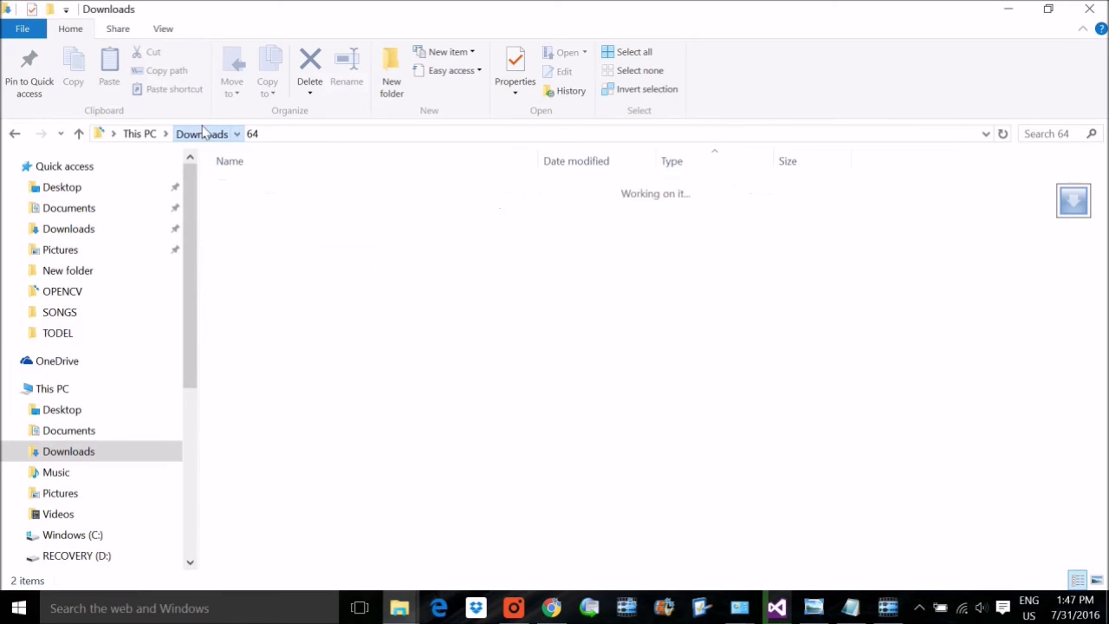
double_click(260, 189)
left_click_drag(421, 252, 226, 189)
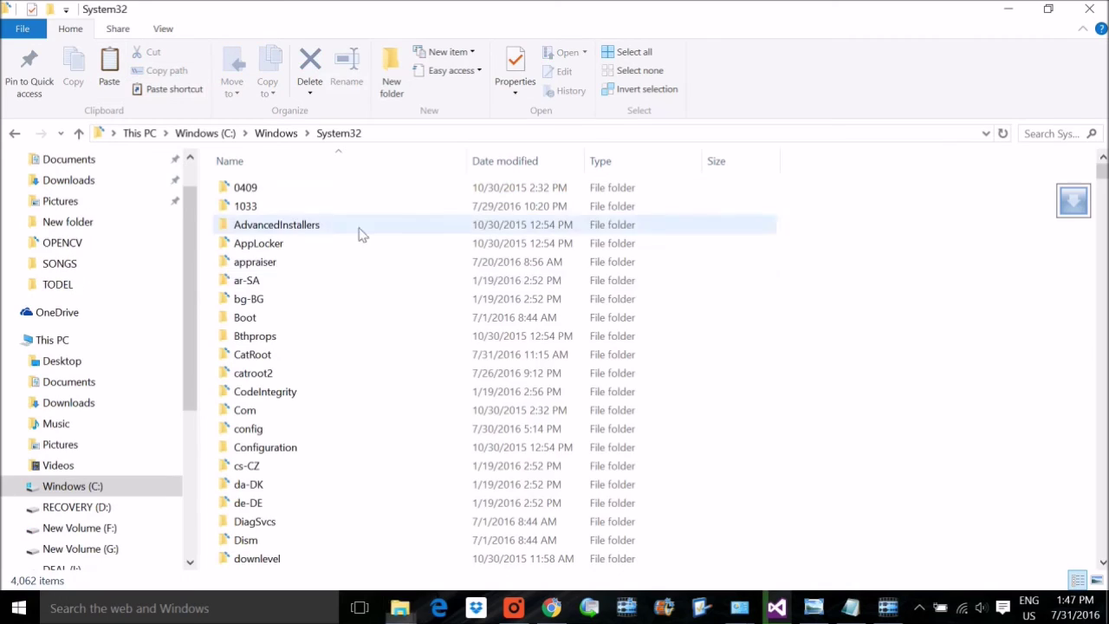
right_click(831, 299)
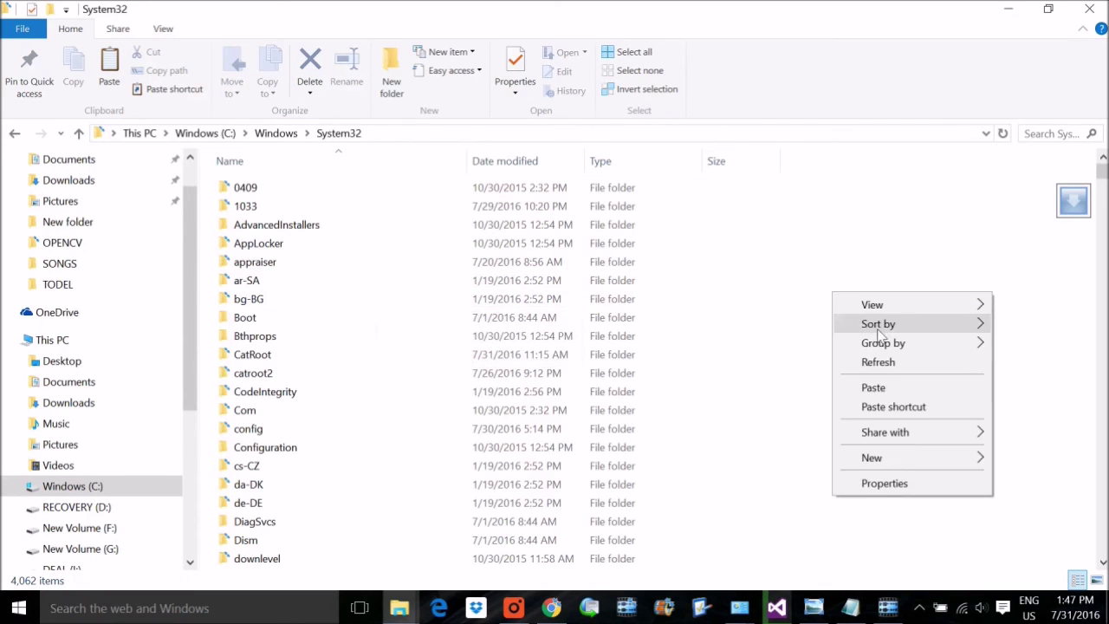
left_click(877, 385)
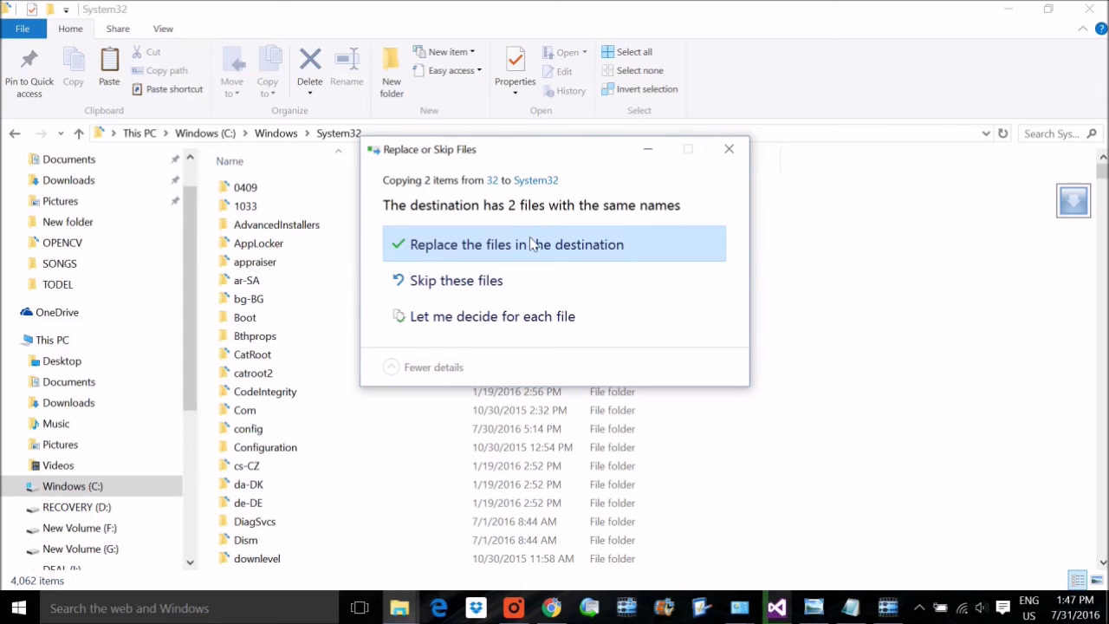
left_click(729, 150)
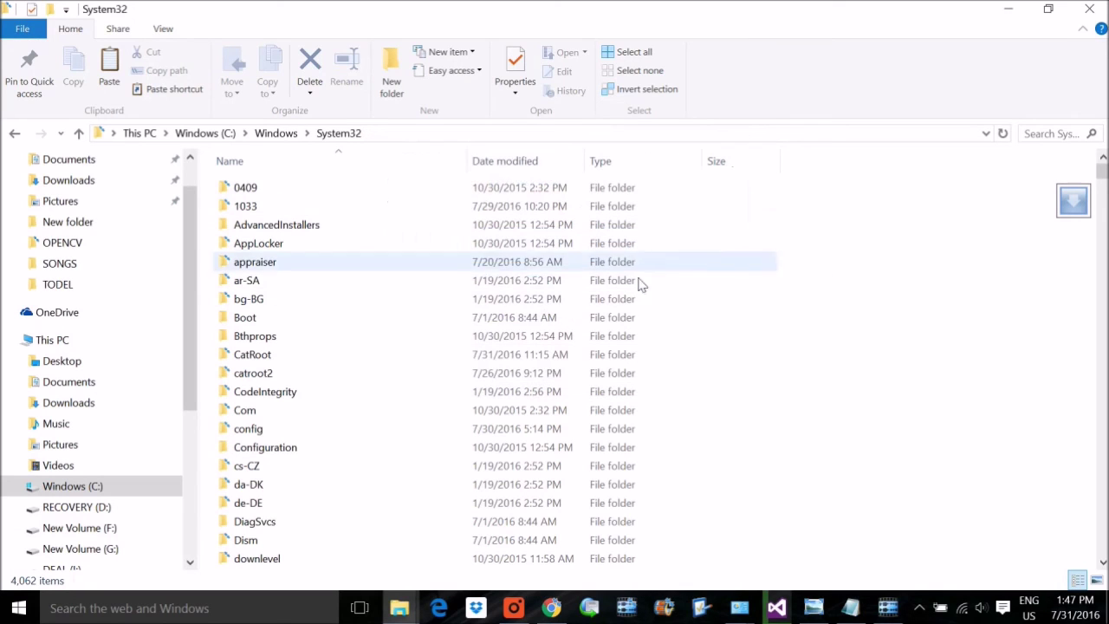
Step: Go back to the C:\Windows folder and open its SysWOW64 subfolder
left_click(14, 134)
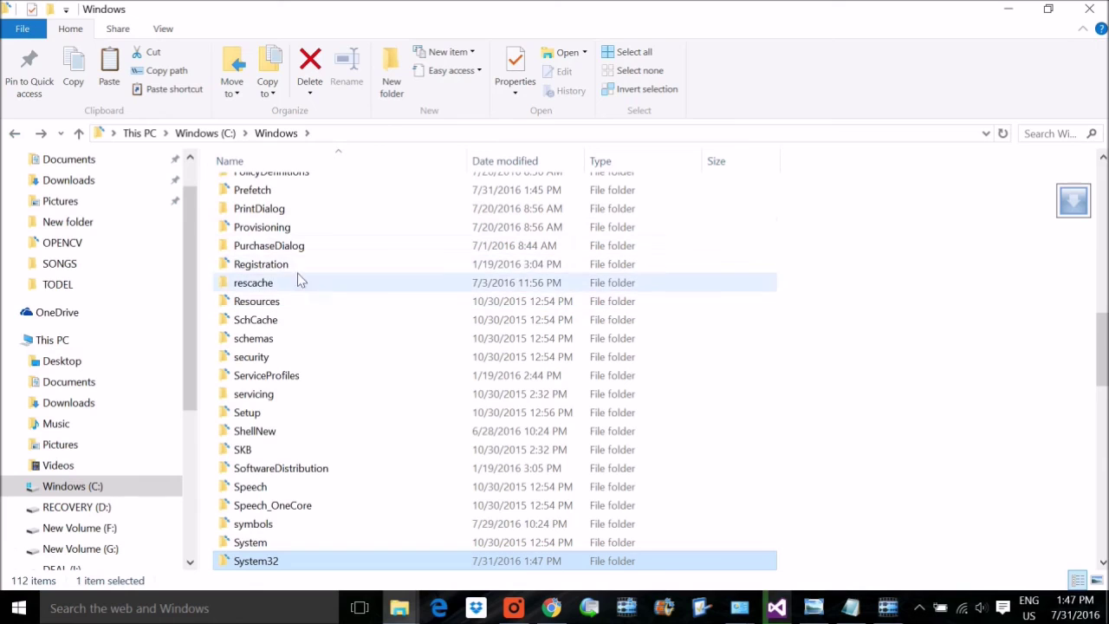
scroll(333, 338, "down", 3)
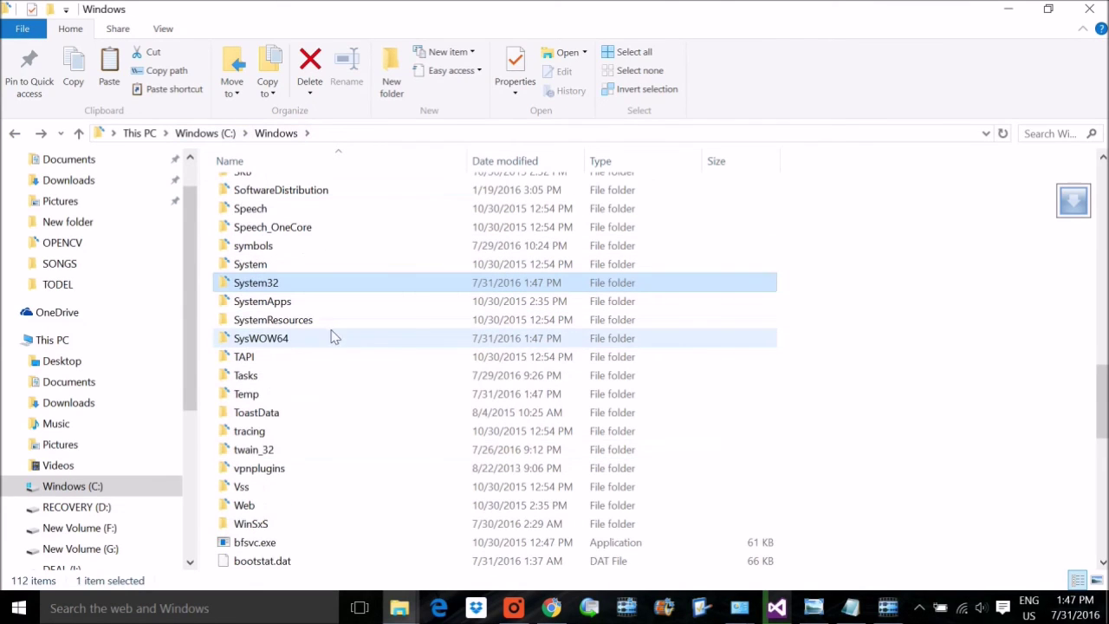
double_click(265, 339)
Step: Copy msvcp110d.dll and msvcr110d.dll from the 64 folder in Downloads and minimize that File Explorer window
left_click(1012, 12)
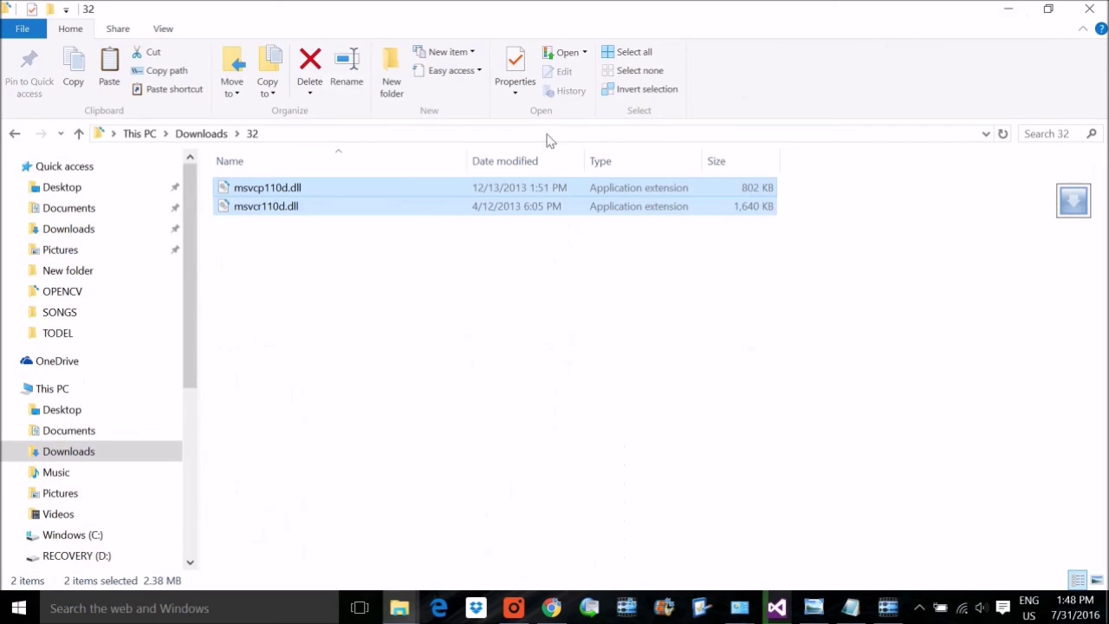
left_click(201, 133)
double_click(260, 208)
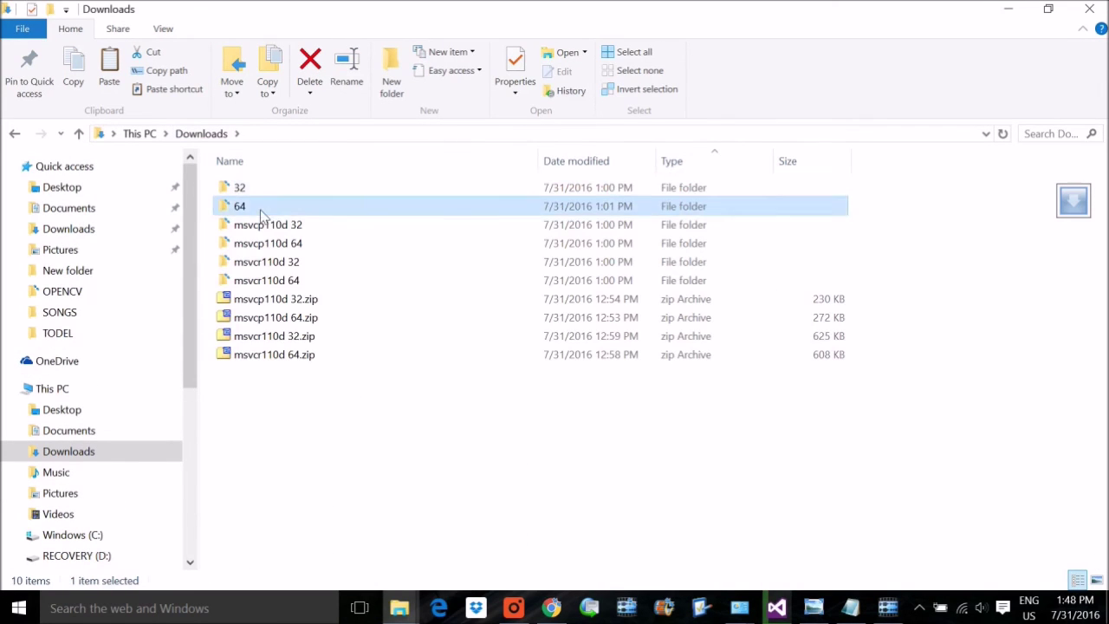
left_click_drag(398, 246, 205, 166)
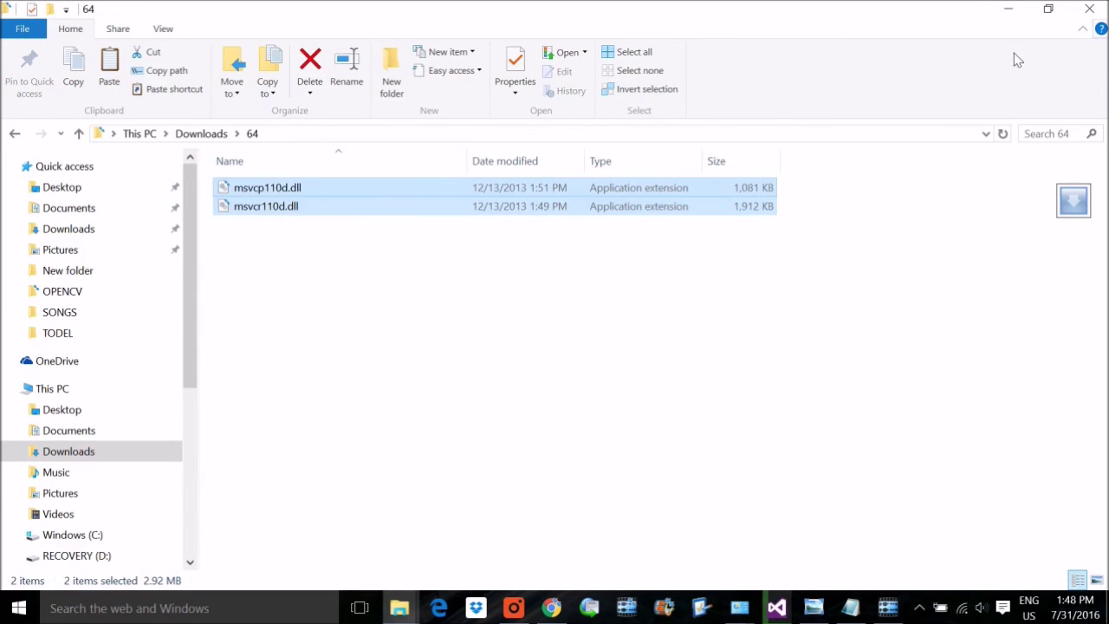
left_click(1008, 9)
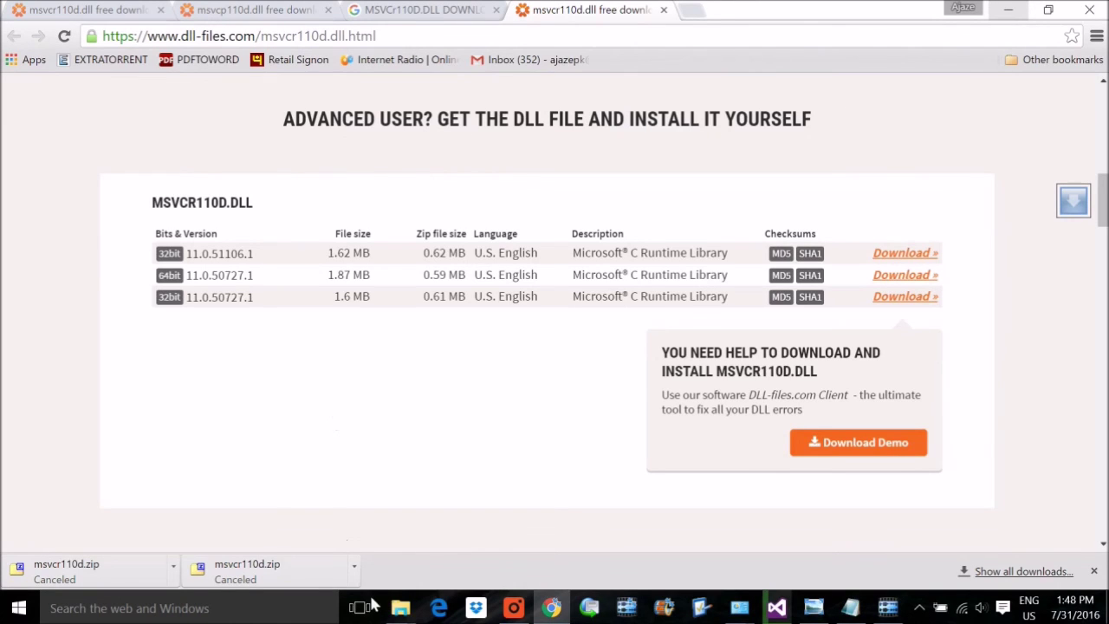
Step: Try pasting the two copied 64-bit DLLs into the SysWOW64 folder, and cancel the file replacement
mouse_move(400, 608)
left_click(326, 492)
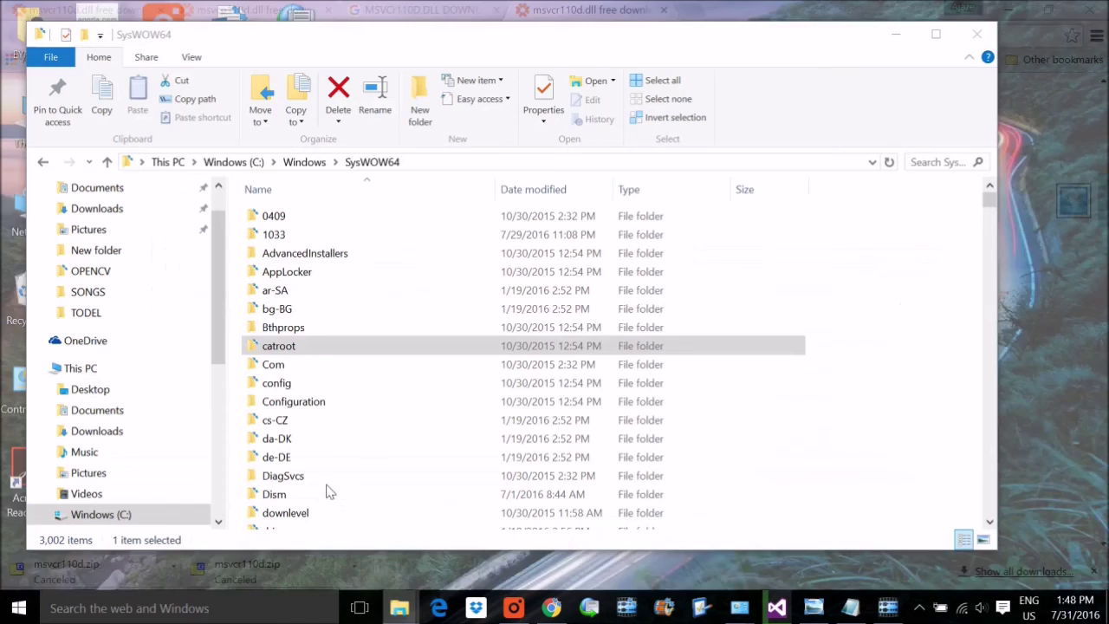
left_click(860, 397)
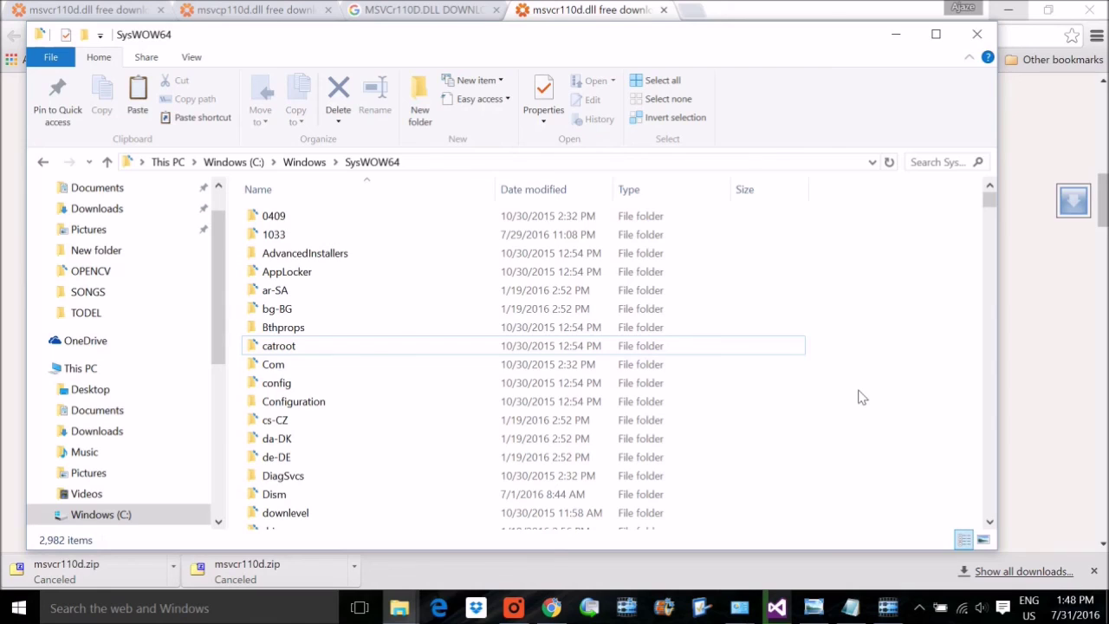
key("ctrl+v")
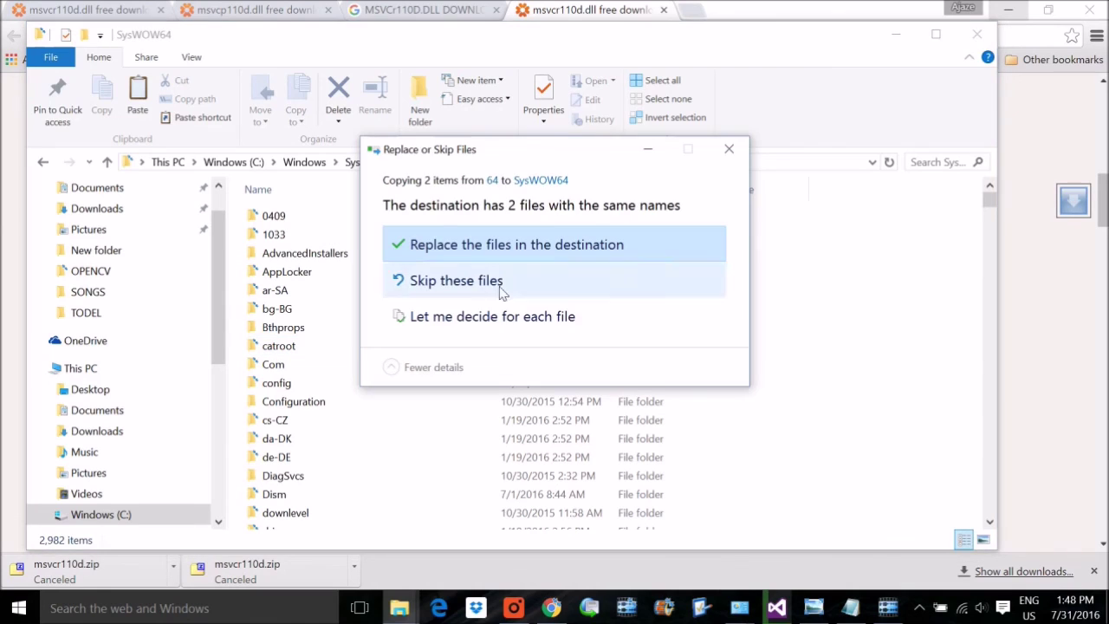
left_click(728, 151)
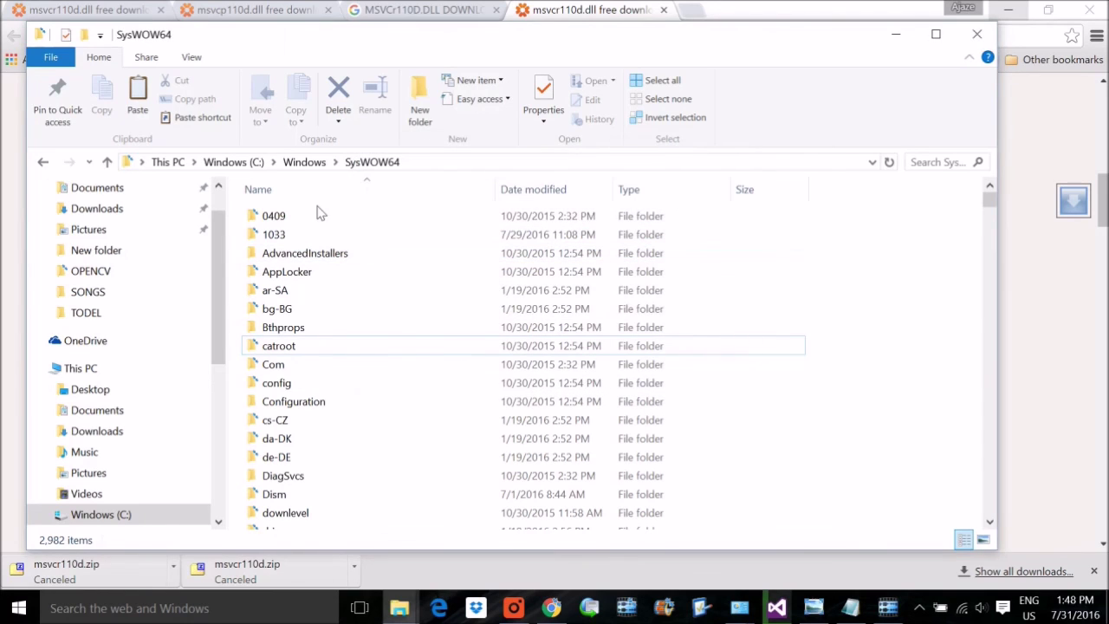